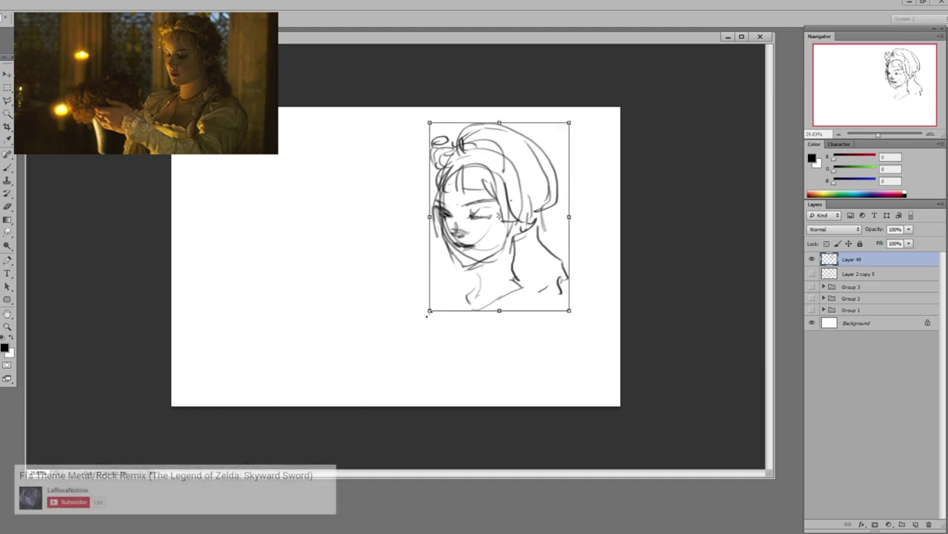
- Rough in both shoulders, the puffed sleeves and the upper arm below the sketched head
mouse_move(391, 280)
left_mouse_down()
mouse_move(448, 260)
mouse_move(405, 297)
left_mouse_up()
mouse_move(420, 306)
left_mouse_down()
mouse_move(481, 310)
mouse_move(463, 337)
left_mouse_up()
left_click_drag(533, 258, 494, 292)
left_click_drag(544, 274, 492, 321)
mouse_move(532, 262)
left_mouse_down()
mouse_move(562, 277)
mouse_move(556, 346)
left_mouse_up()
mouse_move(509, 305)
left_mouse_down()
mouse_move(539, 289)
mouse_move(501, 345)
left_mouse_up()
mouse_move(492, 351)
left_mouse_down()
mouse_move(531, 372)
mouse_move(557, 345)
left_mouse_up()
- Clean up the jaw area, then sketch the neckline and the outstretched hand in front of the figure
key("e")
left_click_drag(481, 221, 459, 230)
key("b")
left_click_drag(427, 200, 462, 265)
left_click_drag(406, 267, 458, 255)
mouse_move(341, 298)
left_mouse_down()
mouse_move(345, 274)
mouse_move(368, 279)
left_mouse_up()
left_click_drag(371, 275, 380, 287)
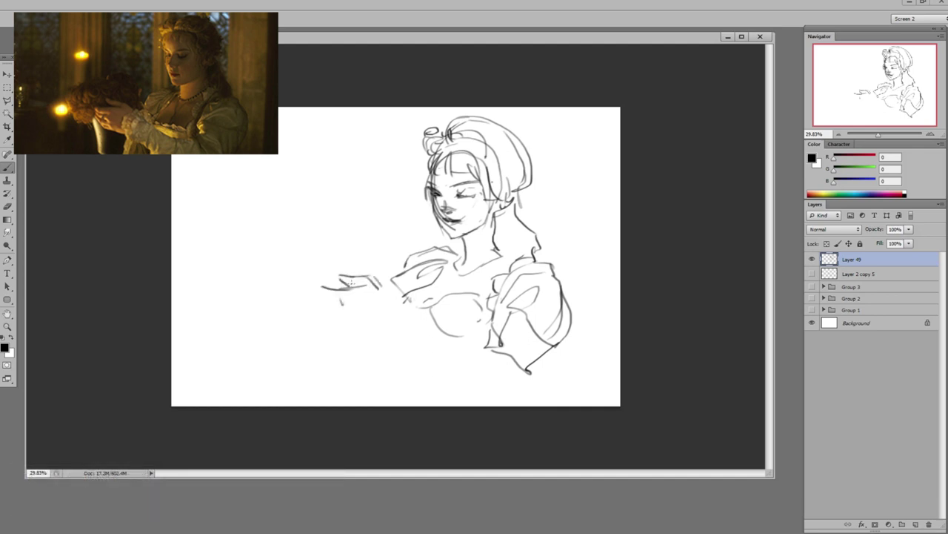
- Sketch the forearms, ruffled cuff and lower bodice, linking the torso to the raised hand
left_click_drag(313, 291, 350, 321)
left_click_drag(333, 317, 376, 332)
mouse_move(399, 290)
left_mouse_down()
mouse_move(383, 333)
mouse_move(493, 349)
left_mouse_up()
left_click_drag(378, 341, 458, 382)
left_click_drag(456, 339, 464, 362)
left_click_drag(472, 386, 498, 372)
left_click_drag(409, 326, 419, 360)
left_click_drag(374, 333, 404, 346)
- Sketch the bundle of hair held in the hands and the stand beneath it
mouse_move(298, 260)
left_mouse_down()
mouse_move(264, 295)
mouse_move(330, 237)
left_mouse_up()
mouse_move(330, 239)
left_mouse_down()
mouse_move(385, 272)
mouse_move(381, 282)
left_mouse_up()
key("e")
key("b")
mouse_move(387, 342)
left_mouse_down()
mouse_move(350, 369)
mouse_move(381, 385)
left_mouse_up()
left_click_drag(336, 240, 344, 231)
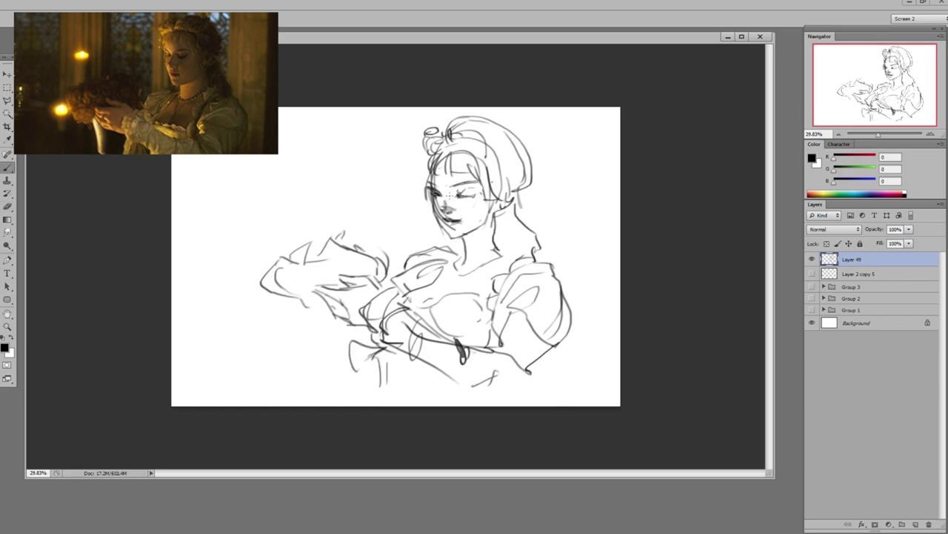
- Lower the rough sketch layer's opacity to 55% and enlarge the figure with Free Transform
left_click_drag(885, 230, 873, 230)
key("ctrl+t")
left_click_drag(449, 248, 429, 271)
left_click_drag(554, 139, 588, 110)
key("Return")
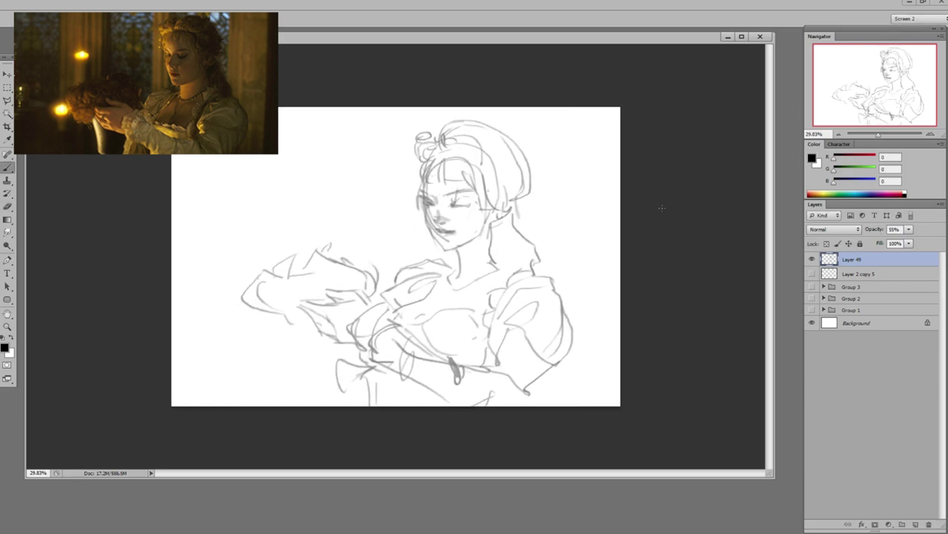
- Add a new layer above the faded sketch and draw cleaner lines for the near closed eye and the nose
left_click(916, 524)
left_click_drag(488, 190, 548, 189)
right_click(429, 218)
left_click_drag(443, 239, 438, 239)
left_click_drag(369, 244, 406, 242)
mouse_move(381, 242)
left_mouse_down()
mouse_move(438, 233)
mouse_move(386, 232)
mouse_move(439, 235)
left_mouse_up()
key("e")
key("b")
left_click_drag(333, 294, 363, 297)
mouse_move(320, 211)
left_mouse_down()
mouse_move(331, 241)
mouse_move(353, 225)
left_mouse_up()
left_click_drag(332, 236, 325, 273)
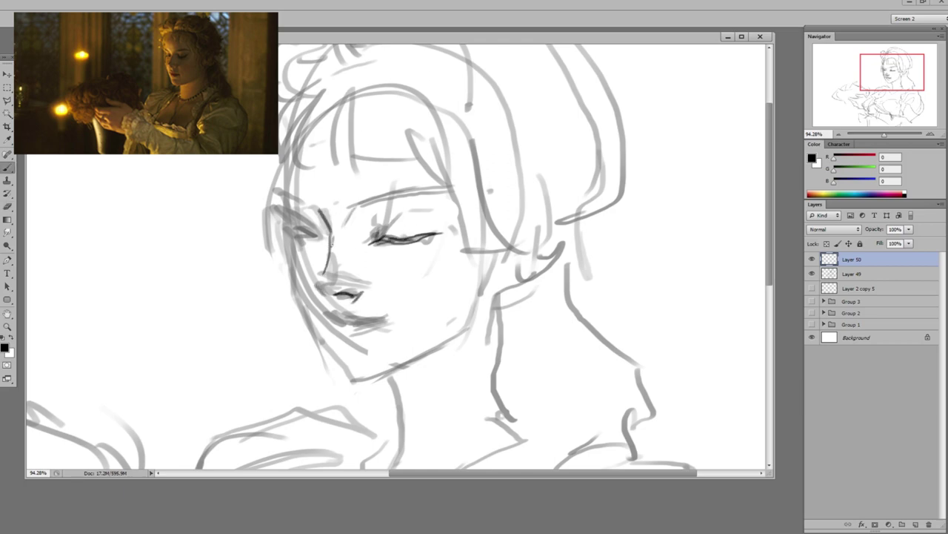
- Define the far eye and both eyebrows, and draw strands for the fringe and the side lock near the ear
mouse_move(303, 234)
left_mouse_down()
mouse_move(329, 242)
mouse_move(326, 215)
left_mouse_up()
left_click_drag(283, 195, 301, 227)
left_click_drag(288, 175, 286, 203)
left_click_drag(283, 197, 317, 215)
left_click_drag(363, 207, 450, 194)
left_click_drag(367, 211, 454, 198)
left_click_drag(401, 160, 455, 200)
left_click_drag(355, 110, 405, 162)
mouse_move(522, 178)
left_mouse_down()
mouse_move(473, 229)
mouse_move(530, 235)
left_mouse_up()
- Redraw the face's far contour and jawline in clean strokes, erasing the misplaced part of the cheek line
left_click_drag(342, 175, 380, 312)
key("e")
left_click_drag(332, 243, 372, 311)
key("b")
mouse_move(344, 207)
left_mouse_down()
mouse_move(392, 319)
mouse_move(436, 320)
mouse_move(511, 274)
left_mouse_up()
mouse_move(523, 182)
left_mouse_down()
mouse_move(510, 198)
mouse_move(522, 222)
left_mouse_up()
left_click_drag(547, 168, 536, 194)
- Strengthen the forehead hair strands and draw the neck line running into the front shoulder
left_click_drag(357, 181, 374, 186)
mouse_move(468, 152)
left_mouse_down()
mouse_move(457, 212)
mouse_move(406, 211)
left_mouse_up()
left_click_drag(444, 156, 487, 178)
mouse_move(435, 315)
left_mouse_down()
mouse_move(443, 363)
mouse_move(419, 373)
mouse_move(315, 354)
mouse_move(311, 394)
left_mouse_up()
- Switch to the rough sketch layer and erase its construction lines around the nose, mouth, eyes and fringe
left_click(359, 226, "ctrl")
key("e")
left_click_drag(361, 247, 387, 288)
left_click_drag(428, 285, 403, 291)
mouse_move(387, 288)
left_mouse_down()
mouse_move(400, 311)
mouse_move(395, 305)
left_mouse_up()
mouse_move(354, 228)
left_mouse_down()
mouse_move(360, 187)
mouse_move(375, 187)
left_mouse_up()
left_click_drag(423, 221, 434, 205)
left_click_drag(430, 188, 454, 176)
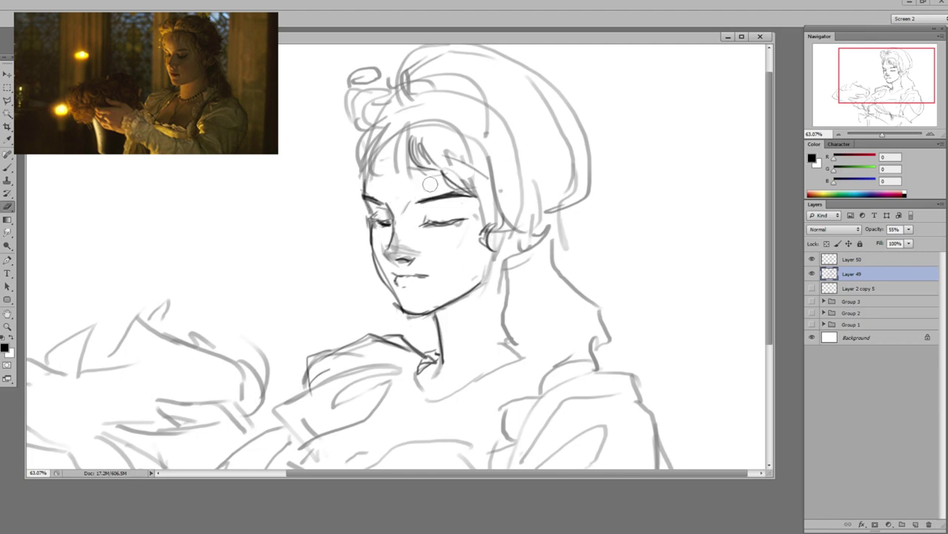
key("ctrl+0")
key("v")
left_click(460, 246, "ctrl+shift")
key("e")
left_click(460, 247)
- Return to Layer 50 and draw the hair falling behind the neck, touching up the face lines
left_click(892, 260)
left_click_drag(475, 211, 528, 212)
left_click_drag(458, 264, 454, 245)
key("b")
left_click_drag(563, 204, 529, 309)
left_click_drag(560, 179, 544, 261)
scroll(475, 300, "up", 2)
left_click_drag(437, 217, 457, 209)
- Erase and redraw the front neck line, and add headband and hair contours above the forehead
key("e")
mouse_move(411, 259)
left_mouse_down()
mouse_move(417, 274)
mouse_move(388, 252)
mouse_move(423, 328)
left_mouse_up()
key("b")
left_click_drag(437, 281, 418, 333)
left_click_drag(385, 154, 357, 220)
mouse_move(376, 157)
left_mouse_down()
mouse_move(472, 138)
mouse_move(527, 189)
left_mouse_up()
key("z")
left_click_drag(485, 140, 449, 139)
- Draw the necklace, the bodice's neckline and the collar edge over the chest, undoing one misplaced stroke
mouse_move(537, 269)
left_mouse_down()
mouse_move(561, 256)
mouse_move(507, 341)
left_mouse_up()
mouse_move(546, 345)
left_mouse_down()
mouse_move(472, 386)
mouse_move(542, 342)
left_mouse_up()
key("z")
left_click_drag(495, 360, 467, 360)
mouse_move(468, 288)
left_mouse_down()
mouse_move(400, 327)
mouse_move(403, 349)
left_mouse_up()
mouse_move(465, 328)
left_mouse_down()
mouse_move(421, 351)
mouse_move(437, 350)
left_mouse_up()
left_click_drag(404, 361, 506, 371)
key("ctrl+z")
left_click_drag(525, 333, 507, 361)
left_click_drag(516, 308, 507, 363)
mouse_move(543, 295)
left_mouse_down()
mouse_move(515, 326)
mouse_move(536, 267)
left_mouse_up()
left_click_drag(543, 260, 568, 265)
- Outline the back of the gathered hair and start the hand lines, undoing one misplaced hair stroke
mouse_move(424, 106)
left_mouse_down()
mouse_move(486, 78)
mouse_move(510, 111)
mouse_move(572, 142)
mouse_move(526, 117)
left_mouse_up()
key("b")
left_click_drag(531, 89, 567, 128)
left_click_drag(538, 94, 570, 176)
key("ctrl+z")
mouse_move(578, 139)
left_mouse_down()
mouse_move(548, 181)
mouse_move(597, 275)
left_mouse_up()
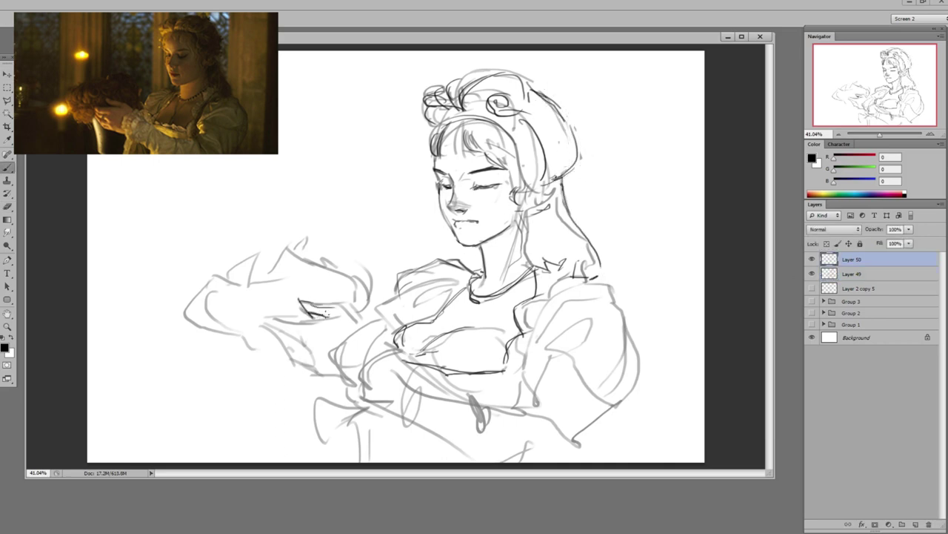
left_click_drag(324, 310, 286, 321)
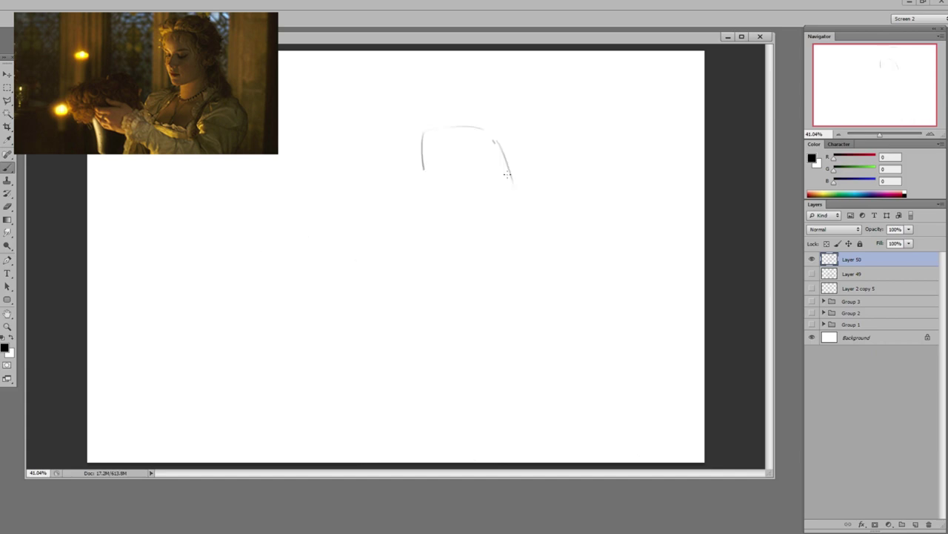
- Start a fresh head sketch on Layer 50 with the face oval, eyes, ear, mouth and jawline
left_click_drag(486, 128, 459, 238)
mouse_move(444, 126)
left_mouse_down()
mouse_move(455, 148)
mouse_move(496, 169)
left_mouse_up()
left_click_drag(512, 182, 522, 189)
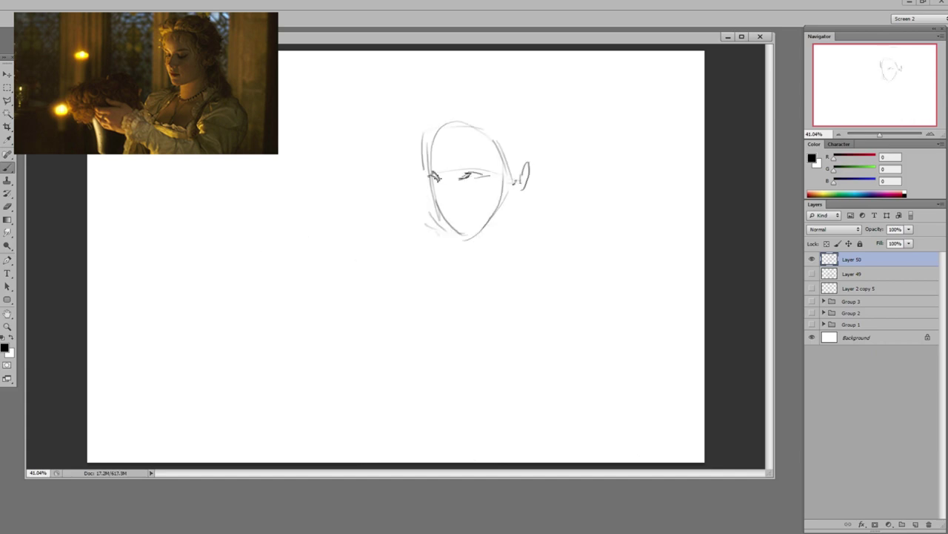
left_click_drag(444, 208, 469, 209)
mouse_move(427, 176)
left_mouse_down()
mouse_move(441, 181)
mouse_move(439, 214)
mouse_move(457, 236)
mouse_move(497, 210)
left_mouse_up()
key("e")
key("b")
left_click_drag(513, 185, 468, 228)
- Draw the fringe strands across the forehead and the side lock beside the ear
left_click_drag(464, 132, 489, 150)
mouse_move(450, 127)
left_mouse_down()
mouse_move(436, 135)
mouse_move(455, 142)
left_mouse_up()
left_click_drag(459, 129, 470, 153)
mouse_move(476, 139)
left_mouse_down()
mouse_move(499, 175)
mouse_move(490, 188)
left_mouse_up()
left_click_drag(511, 187, 524, 189)
- Outline the crown of the head and the gathered hair down the back
mouse_move(460, 102)
left_mouse_down()
mouse_move(436, 121)
mouse_move(498, 112)
left_mouse_up()
mouse_move(489, 111)
left_mouse_down()
mouse_move(502, 127)
mouse_move(492, 80)
mouse_move(531, 110)
mouse_move(519, 158)
mouse_move(540, 227)
left_mouse_up()
key("e")
key("b")
- Sketch the neck and the base of the throat, and add the curled ornament at the front of the hair
key("e")
mouse_move(469, 239)
left_mouse_down()
mouse_move(478, 233)
mouse_move(466, 268)
left_mouse_up()
key("b")
left_click_drag(462, 259, 495, 247)
left_click_drag(506, 197, 505, 234)
mouse_move(443, 113)
left_mouse_down()
mouse_move(434, 91)
mouse_move(454, 92)
left_mouse_up()
left_click_drag(435, 104, 442, 117)
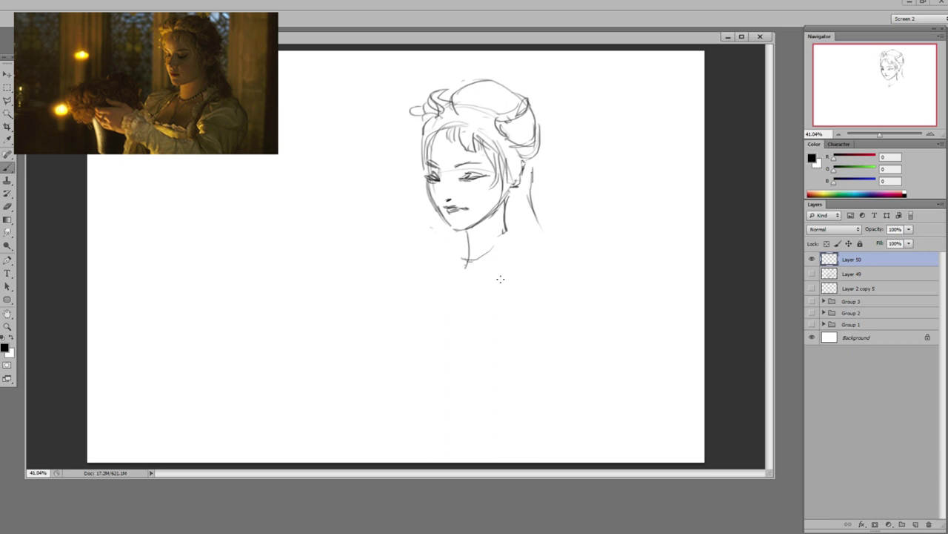
- Sketch the bodice's opening from both shoulders down to a ruffled neckline across the chest
left_click_drag(533, 241, 470, 332)
mouse_move(463, 256)
left_mouse_down()
mouse_move(398, 300)
mouse_move(427, 291)
left_mouse_up()
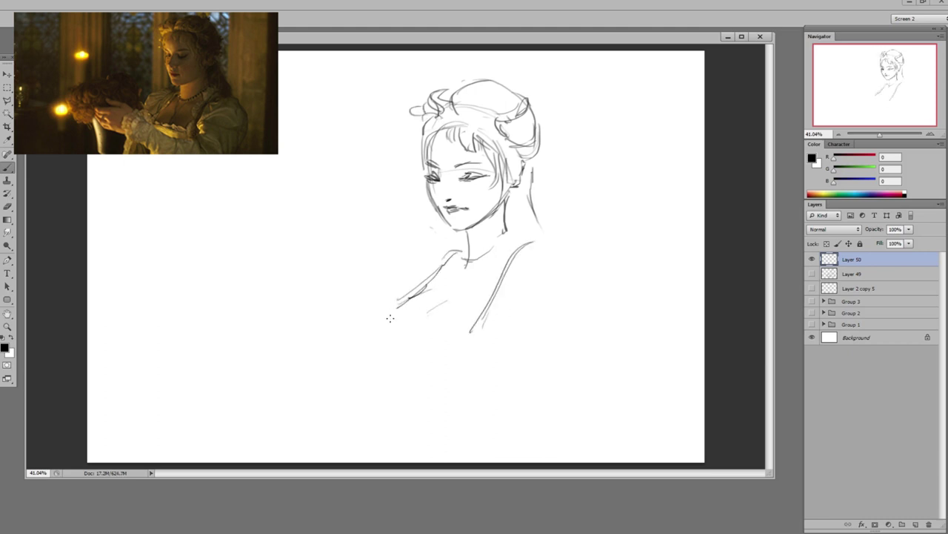
left_click_drag(385, 314, 467, 339)
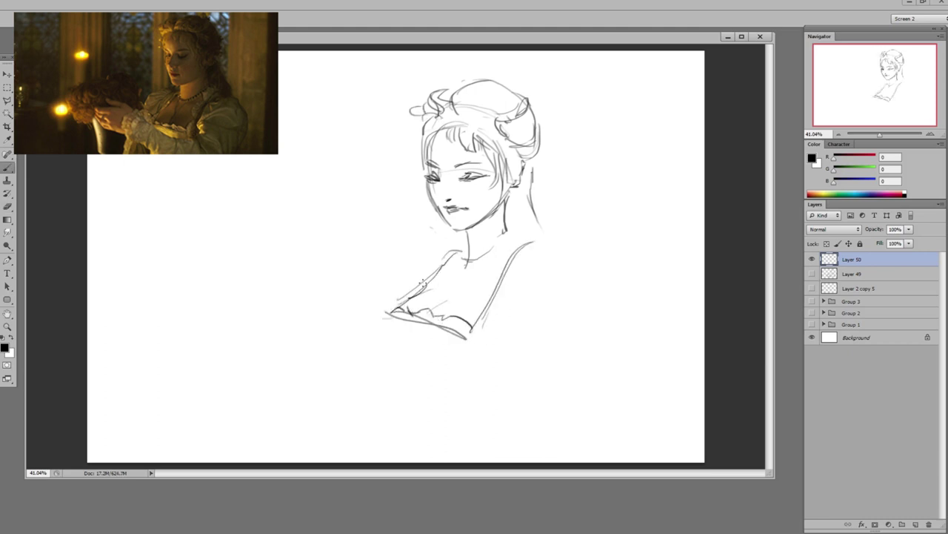
mouse_move(406, 297)
left_mouse_down()
mouse_move(447, 259)
mouse_move(488, 282)
mouse_move(486, 338)
left_mouse_up()
- Outline the front puffed sleeve and add the collar fold beside the neck
mouse_move(458, 243)
left_mouse_down()
mouse_move(428, 274)
mouse_move(392, 244)
left_mouse_up()
mouse_move(397, 244)
left_mouse_down()
mouse_move(449, 236)
mouse_move(397, 257)
left_mouse_up()
mouse_move(504, 231)
left_mouse_down()
mouse_move(495, 255)
mouse_move(512, 255)
left_mouse_up()
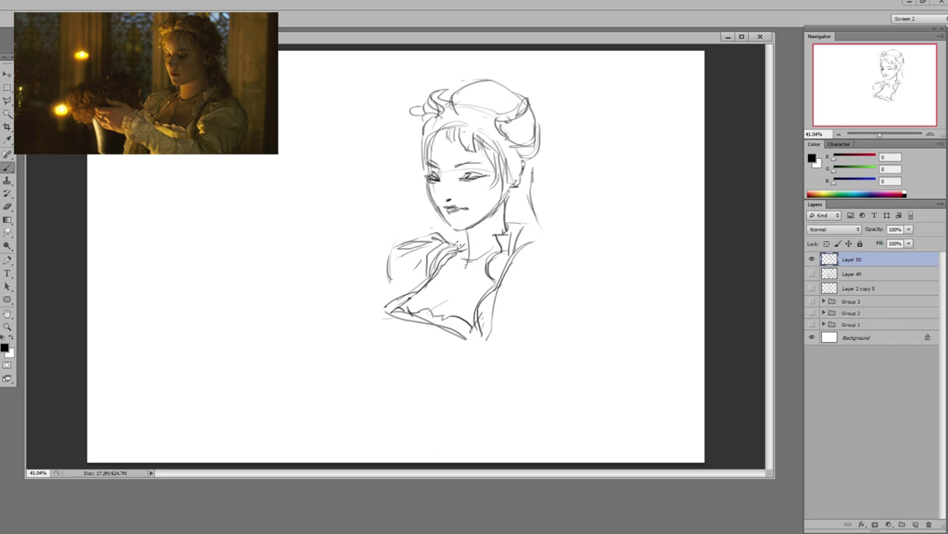
- Sketch the near shoulder and large puffed sleeve, erasing stray lines and adding folds inside it
left_click_drag(586, 274, 581, 318)
left_click_drag(551, 246, 581, 275)
left_click_drag(545, 369, 579, 322)
left_click_drag(581, 329, 555, 371)
key("e")
mouse_move(487, 338)
left_mouse_down()
mouse_move(495, 308)
mouse_move(494, 318)
mouse_move(572, 320)
left_mouse_up()
key("b")
mouse_move(501, 294)
left_mouse_down()
mouse_move(560, 274)
mouse_move(565, 292)
left_mouse_up()
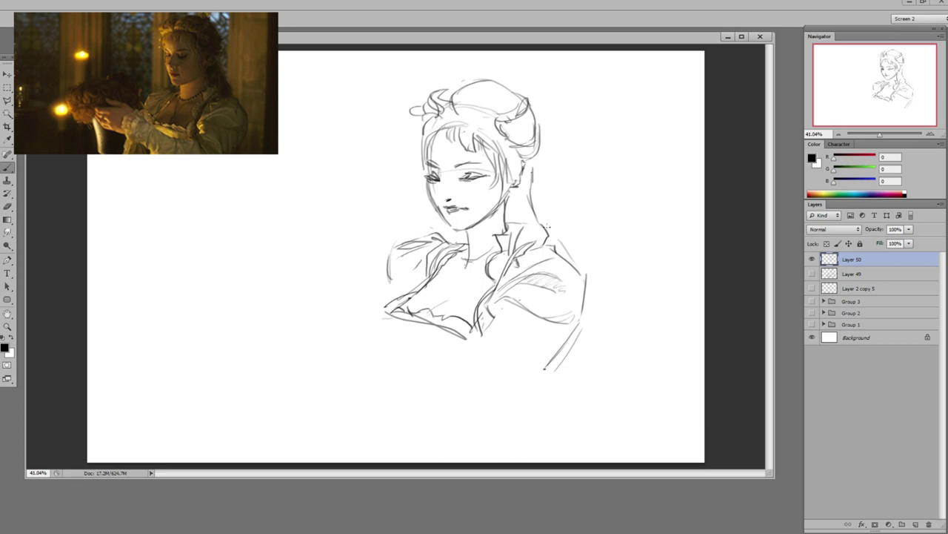
- Draw the near upper arm down to the elbow and add a line inside the front sleeve
mouse_move(522, 325)
left_mouse_down()
mouse_move(483, 333)
mouse_move(532, 363)
left_mouse_up()
left_click_drag(482, 331, 535, 373)
left_click_drag(419, 262, 397, 277)
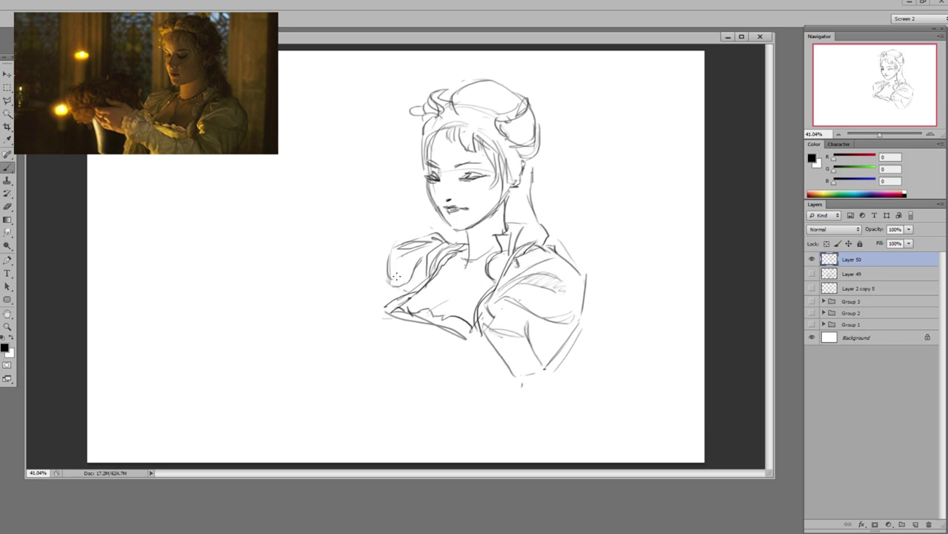
- Draw the sleeved near forearm reaching forward from the elbow beneath the bodice, with a few fold lines
key("e")
left_click_drag(378, 313, 402, 316)
key("b")
mouse_move(326, 310)
left_mouse_down()
mouse_move(325, 337)
mouse_move(401, 318)
left_mouse_up()
left_click_drag(343, 343, 465, 338)
left_click_drag(378, 348, 472, 395)
left_click_drag(450, 337, 454, 363)
mouse_move(397, 358)
left_mouse_down()
mouse_move(406, 325)
mouse_move(399, 357)
mouse_move(418, 359)
left_mouse_up()
mouse_move(423, 333)
left_mouse_down()
mouse_move(420, 359)
mouse_move(393, 348)
left_mouse_up()
- Sketch the ruffled cuff at the wrist, erasing and redrawing its overlapping edges
left_click_drag(386, 308, 364, 352)
key("e")
mouse_move(390, 320)
left_mouse_down()
mouse_move(369, 338)
mouse_move(327, 339)
mouse_move(357, 347)
left_mouse_up()
key("b")
mouse_move(369, 296)
left_mouse_down()
mouse_move(345, 333)
mouse_move(408, 314)
left_mouse_up()
left_click_drag(349, 320, 357, 351)
key("e")
left_click_drag(349, 335, 353, 350)
- Add lines inside the cuff and strengthen the forearm's upper edge and the fold at the elbow
key("b")
left_click_drag(380, 306, 370, 339)
mouse_move(393, 311)
left_mouse_down()
mouse_move(382, 342)
mouse_move(431, 330)
left_mouse_up()
key("ctrl+z")
mouse_move(400, 317)
left_mouse_down()
mouse_move(449, 337)
mouse_move(460, 360)
left_mouse_up()
left_click_drag(489, 338, 504, 374)
- Sketch the outstretched hand in front of the cuff with its fingers and raised thumb, erasing stray lines
left_click_drag(299, 293, 320, 324)
mouse_move(300, 292)
left_mouse_down()
mouse_move(354, 286)
mouse_move(368, 298)
left_mouse_up()
key("e")
mouse_move(355, 293)
left_mouse_down()
mouse_move(314, 289)
mouse_move(349, 282)
left_mouse_up()
key("b")
mouse_move(316, 273)
left_mouse_down()
mouse_move(317, 314)
mouse_move(341, 320)
left_mouse_up()
key("e")
key("b")
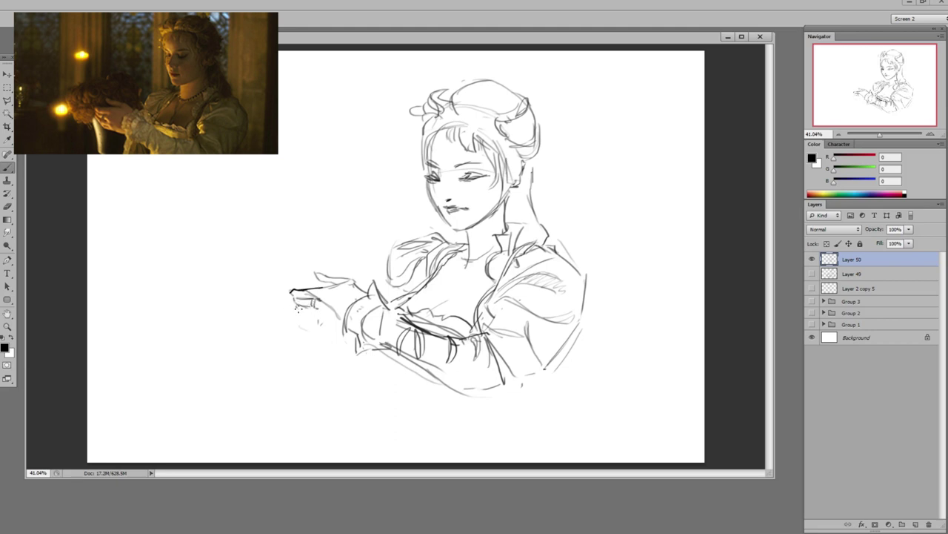
key("e")
key("b")
key("e")
key("b")
- Outline the bundle of hair resting on the outstretched hand
left_click_drag(279, 302, 254, 258)
mouse_move(254, 257)
left_mouse_down()
mouse_move(288, 254)
mouse_move(262, 268)
left_mouse_up()
left_click_drag(253, 237, 264, 255)
mouse_move(252, 237)
left_mouse_down()
mouse_move(234, 258)
mouse_move(323, 236)
mouse_move(354, 279)
mouse_move(397, 300)
left_mouse_up()
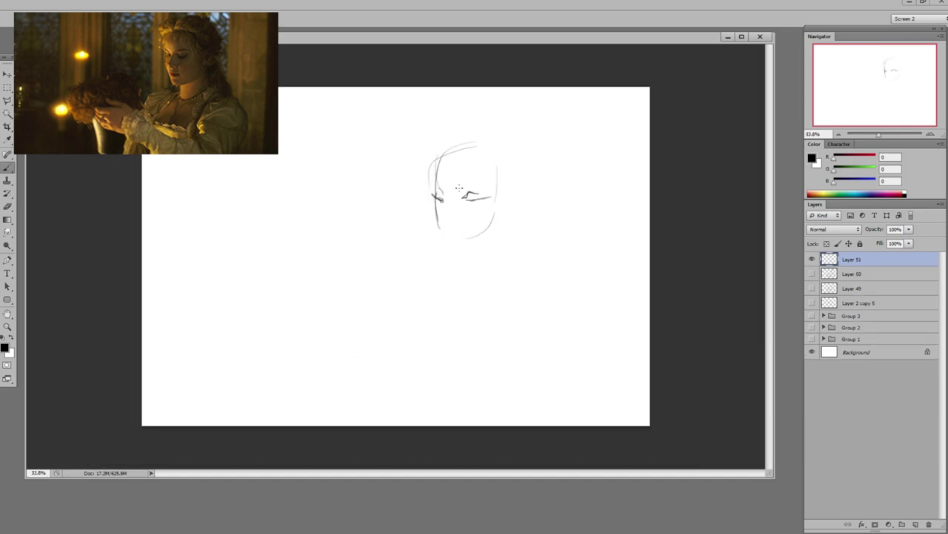
- Draw the brow, nose, mouth and jaw of the second face sketch on the new layer
left_click_drag(459, 185, 491, 181)
mouse_move(425, 184)
left_mouse_down()
mouse_move(437, 191)
mouse_move(440, 229)
left_mouse_up()
key("e")
key("b")
mouse_move(435, 209)
left_mouse_down()
mouse_move(449, 243)
mouse_move(444, 231)
left_mouse_up()
key("e")
left_click_drag(426, 182, 430, 196)
key("b")
mouse_move(484, 162)
left_mouse_down()
mouse_move(508, 194)
mouse_move(470, 246)
left_mouse_up()
left_click_drag(452, 208, 460, 217)
- Erase the head guide lines and sketch the ear, bangs and swept-up hair around the face
key("e")
mouse_move(495, 209)
left_mouse_down()
mouse_move(469, 246)
mouse_move(523, 203)
mouse_move(498, 150)
mouse_move(483, 170)
left_mouse_up()
key("b")
key("e")
left_click_drag(454, 147, 436, 164)
key("b")
mouse_move(438, 132)
left_mouse_down()
mouse_move(459, 145)
mouse_move(502, 121)
left_mouse_up()
mouse_move(476, 142)
left_mouse_down()
mouse_move(527, 130)
mouse_move(485, 140)
left_mouse_up()
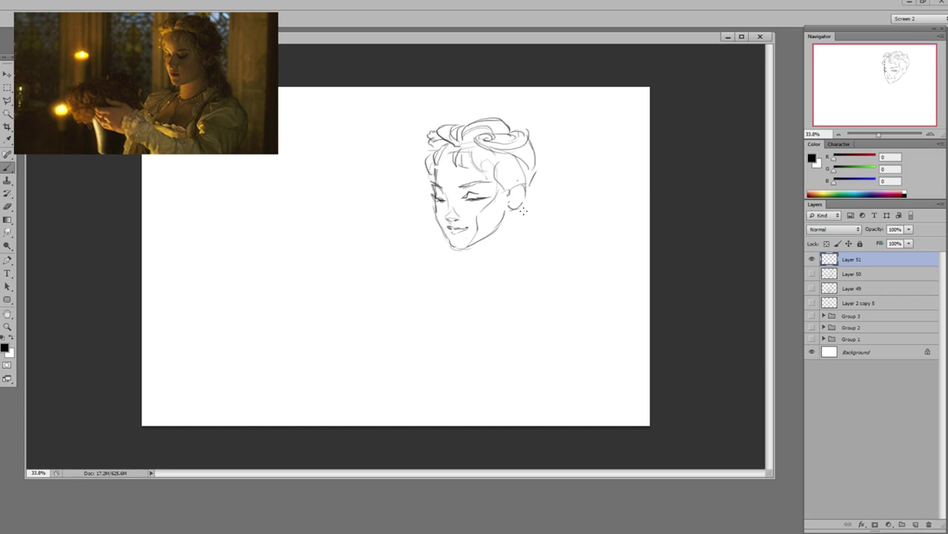
left_click_drag(468, 153, 492, 181)
left_click_drag(452, 145, 460, 143)
- Draw the neck and the lock of hair falling behind it to the shoulder
left_click_drag(529, 237, 552, 281)
mouse_move(523, 222)
left_mouse_down()
mouse_move(528, 283)
mouse_move(511, 255)
mouse_move(469, 277)
left_mouse_up()
left_click_drag(471, 278, 503, 256)
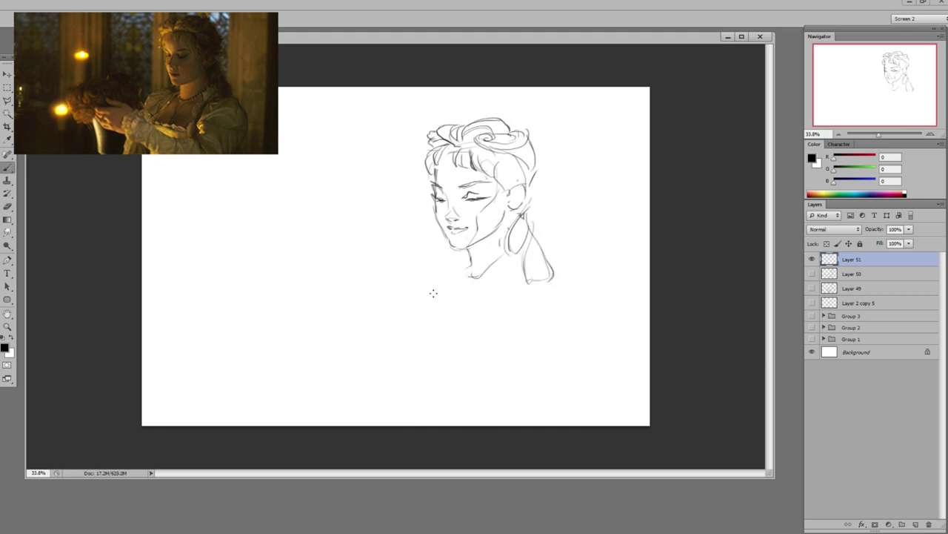
- Sketch the bodice's ruffled neckline across the chest and the front shoulder with its puffed sleeve
left_click_drag(436, 291, 406, 310)
left_click_drag(432, 324, 458, 300)
left_click_drag(392, 313, 475, 328)
left_click_drag(501, 271, 486, 306)
mouse_move(507, 269)
left_mouse_down()
mouse_move(511, 245)
mouse_move(435, 280)
left_mouse_up()
left_click_drag(408, 262, 405, 292)
left_click_drag(443, 260, 412, 269)
- Clean up and redraw lines around the face and bodice, and round out the crown of the hair
key("e")
mouse_move(435, 207)
left_mouse_down()
mouse_move(446, 239)
mouse_move(519, 198)
left_mouse_up()
key("b")
left_click_drag(424, 194, 451, 296)
key("z")
mouse_move(582, 287)
left_mouse_down()
mouse_move(511, 286)
mouse_move(487, 298)
left_mouse_up()
key("e")
key("b")
left_click_drag(482, 281, 489, 328)
mouse_move(458, 132)
left_mouse_down()
mouse_move(507, 119)
mouse_move(519, 132)
left_mouse_up()
- Refine the bodice edge and sketch the lower lines of the near puffed sleeve and the elbow
key("e")
key("b")
mouse_move(393, 318)
left_mouse_down()
mouse_move(439, 312)
mouse_move(458, 326)
mouse_move(495, 264)
left_mouse_up()
key("e")
key("b")
mouse_move(486, 341)
left_mouse_down()
mouse_move(518, 379)
mouse_move(498, 310)
mouse_move(538, 286)
mouse_move(570, 320)
left_mouse_up()
key("e")
key("b")
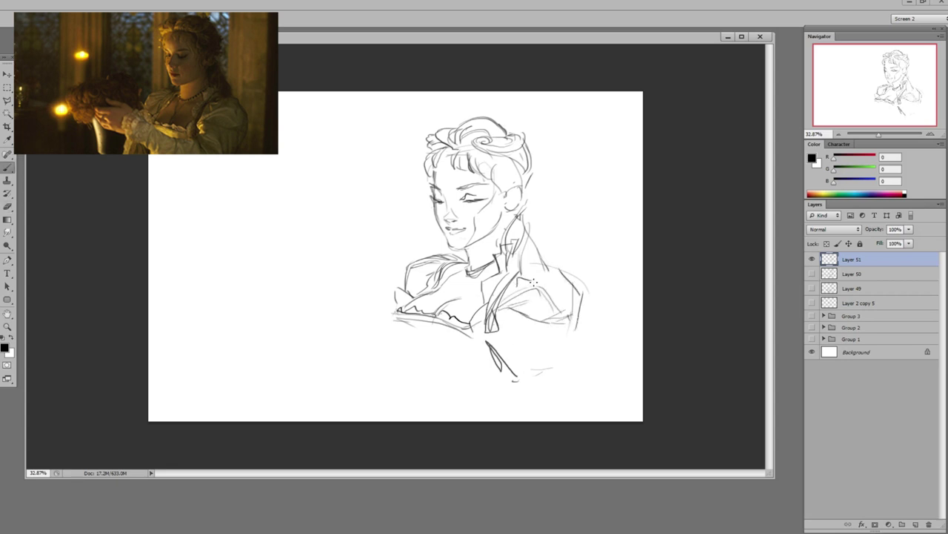
- Draw the near upper arm down to the elbow and the forearm extending forward below the bodice
left_click_drag(543, 339, 539, 374)
left_click_drag(574, 332, 538, 381)
left_click_drag(380, 319, 379, 343)
left_click_drag(378, 316, 431, 369)
left_click_drag(394, 326, 473, 354)
left_click_drag(403, 352, 453, 386)
- Erase overlapping forearm lines, then draw the rounded cuff and the sleeve folds near the elbow
key("e")
left_click_drag(393, 326, 440, 345)
key("b")
left_click_drag(386, 301, 357, 348)
left_click_drag(358, 350, 474, 352)
key("e")
key("b")
left_click_drag(454, 347, 470, 376)
key("e")
key("b")
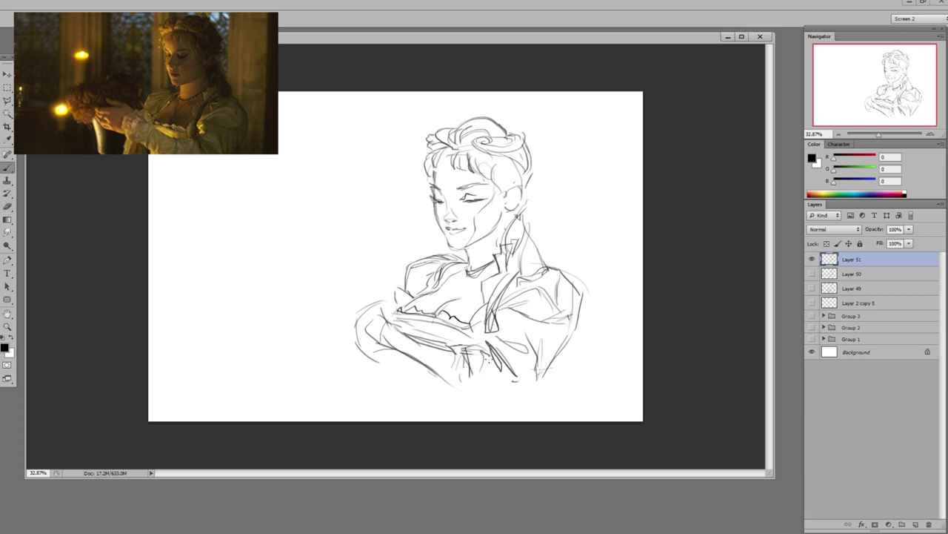
- Begin the outstretched hand in front of the second sketch's cuff
key("e")
key("b")
left_click_drag(330, 287, 310, 290)
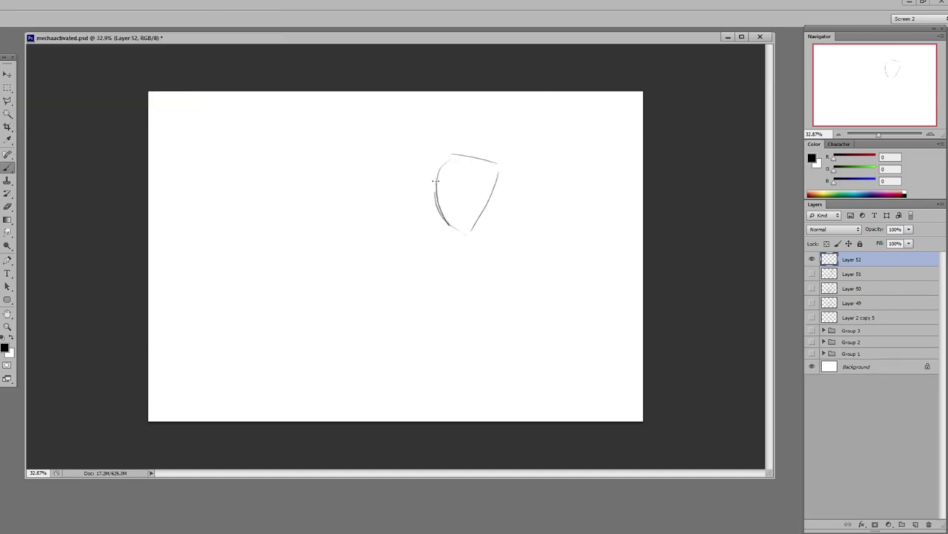
- Rough in the hairline, facial features and rolled-up hair of the third head sketch on the new layer
left_click_drag(436, 157, 512, 160)
mouse_move(458, 194)
left_mouse_down()
mouse_move(487, 188)
mouse_move(506, 202)
left_mouse_up()
left_click_drag(445, 152, 538, 175)
left_click_drag(490, 135, 529, 141)
left_click_drag(448, 137, 474, 130)
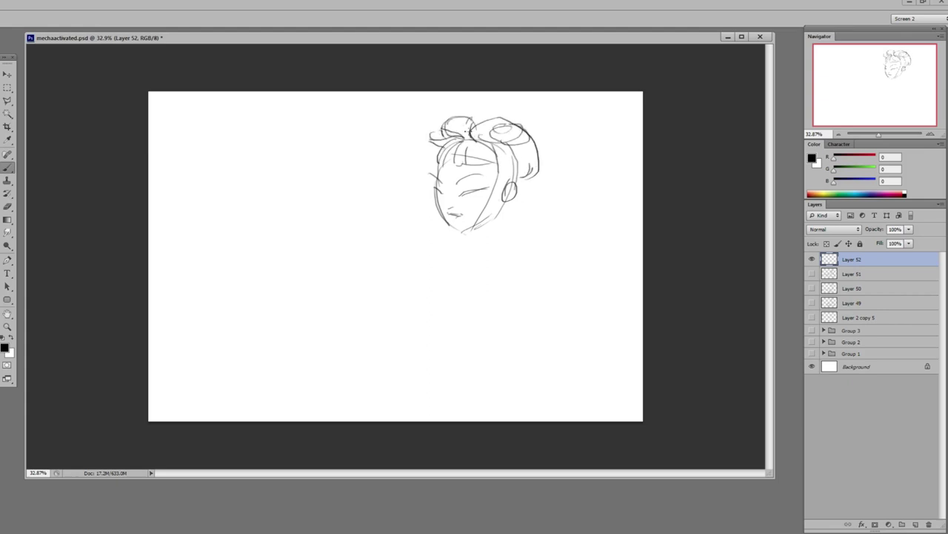
- Darken the closed eyes, add a curl above the ear, and draw wavy hair falling behind the neck
left_click_drag(463, 194, 481, 191)
left_click_drag(494, 146, 506, 172)
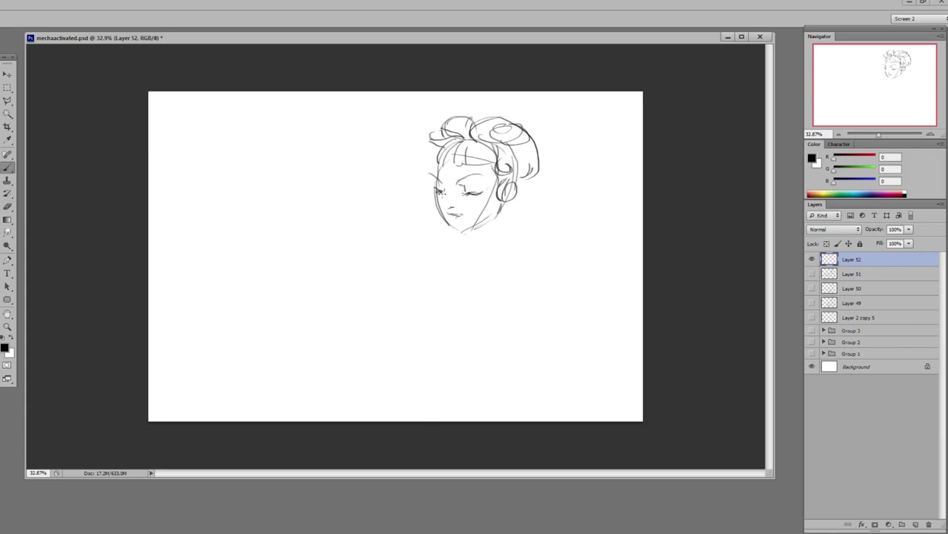
left_click_drag(516, 209, 499, 232)
mouse_move(532, 186)
left_mouse_down()
mouse_move(514, 218)
mouse_move(523, 253)
left_mouse_up()
left_click_drag(532, 226, 549, 259)
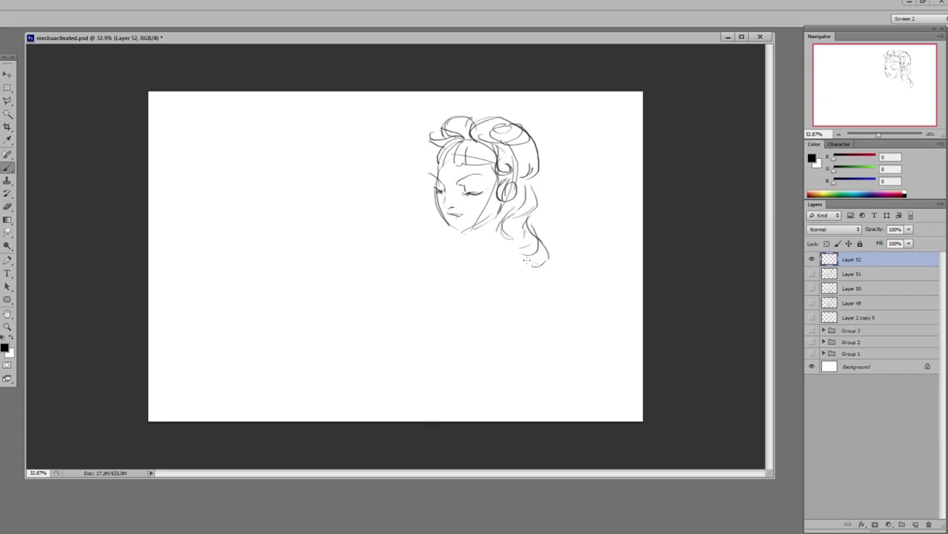
- Redraw the jaw, chin and face contour of the third head with cleaner lines
left_click_drag(467, 222, 526, 222)
left_click_drag(423, 240, 459, 253)
key("e")
mouse_move(390, 208)
left_mouse_down()
mouse_move(371, 153)
mouse_move(412, 228)
left_mouse_up()
key("b")
mouse_move(378, 132)
left_mouse_down()
mouse_move(388, 182)
mouse_move(421, 237)
left_mouse_up()
key("e")
key("b")
- Erase and redraw the far eye, brow and nose bridge in finer detail
key("e")
mouse_move(410, 132)
left_mouse_down()
mouse_move(393, 176)
mouse_move(406, 134)
left_mouse_up()
key("b")
left_click_drag(443, 108, 428, 115)
key("e")
left_click_drag(409, 137, 419, 179)
key("b")
mouse_move(412, 120)
left_mouse_down()
mouse_move(396, 171)
mouse_move(443, 177)
left_mouse_up()
left_click_drag(410, 166, 437, 172)
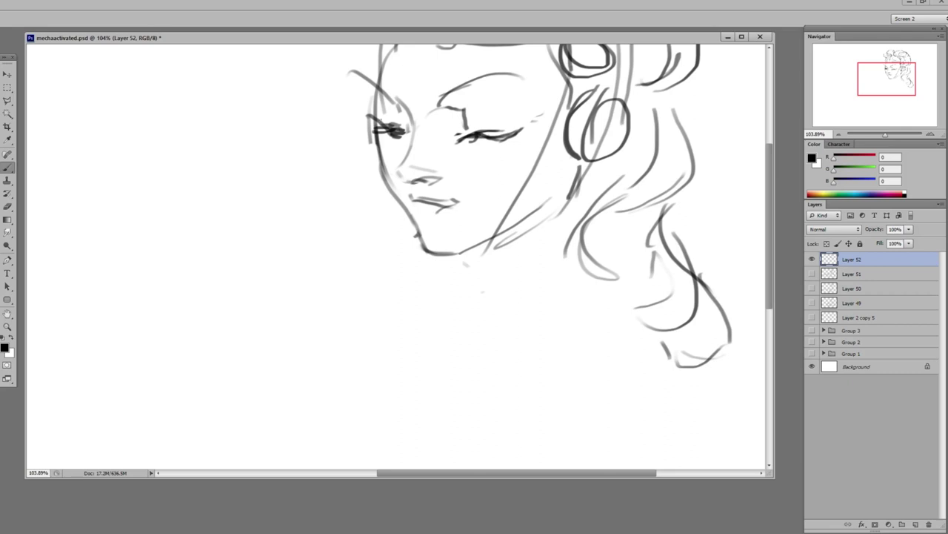
- Clean up the cheek and jaw outlines and refine the near eye and the lines beside the chin
key("e")
left_click_drag(375, 101, 371, 146)
mouse_move(521, 204)
left_mouse_down()
mouse_move(474, 204)
mouse_move(489, 204)
left_mouse_up()
key("b")
mouse_move(518, 131)
left_mouse_down()
mouse_move(476, 145)
mouse_move(508, 133)
left_mouse_up()
left_click_drag(492, 205, 461, 205)
key("e")
key("b")
left_click_drag(449, 134, 455, 150)
key("e")
key("b")
mouse_move(491, 203)
left_mouse_down()
mouse_move(536, 202)
mouse_move(487, 211)
left_mouse_up()
- Draw the neck and collar below the chin, and outline the far shoulder and sleeve
scroll(489, 222, "down", 2)
left_click_drag(466, 235, 463, 254)
left_click_drag(459, 256, 488, 248)
left_click_drag(462, 248, 422, 278)
key("ctrl+z")
left_click_drag(428, 278, 455, 258)
left_click_drag(416, 267, 412, 280)
- Erase and redraw both brows and closed eyes, and clean up the front edge of the face
key("e")
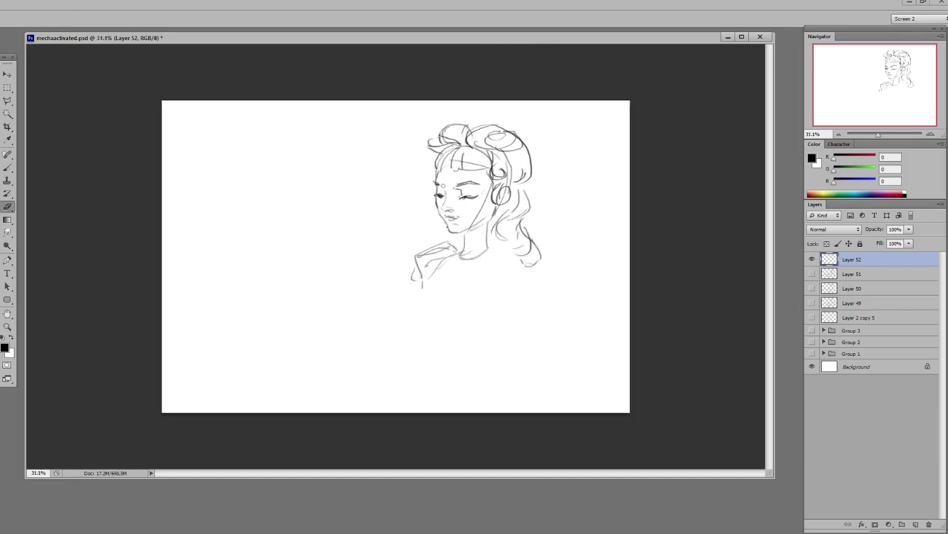
left_click_drag(457, 178, 518, 179)
key("b")
left_click_drag(457, 202, 516, 196)
left_click_drag(424, 201, 403, 192)
key("e")
left_click_drag(423, 206, 427, 243)
- Draw the near shoulder and puffed sleeve with the dress neckline, erasing stray lines across the torso
key("b")
mouse_move(507, 231)
left_mouse_down()
mouse_move(445, 233)
mouse_move(496, 250)
left_mouse_up()
left_click_drag(497, 249, 480, 283)
key("e")
mouse_move(419, 249)
left_mouse_down()
mouse_move(443, 252)
mouse_move(427, 243)
mouse_move(419, 280)
mouse_move(489, 296)
mouse_move(474, 308)
mouse_move(519, 274)
mouse_move(557, 300)
mouse_move(546, 336)
left_mouse_up()
key("b")
left_click_drag(524, 321, 529, 325)
- Tidy the far edge of the face and sketch the waist lines below the forearm
key("e")
left_click_drag(436, 202, 439, 215)
key("b")
mouse_move(527, 329)
left_mouse_down()
mouse_move(357, 298)
mouse_move(444, 315)
mouse_move(485, 370)
left_mouse_up()
left_click_drag(416, 335, 419, 391)
left_click_drag(406, 337, 398, 366)
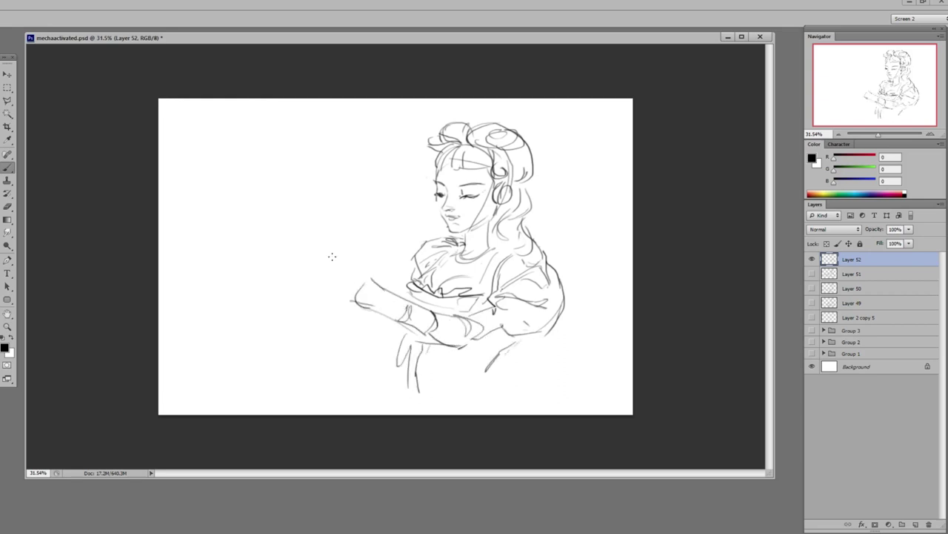
- Draw the wrist, palm and outstretched fingers at the end of the forearm, starting the hair bundle they hold
left_click_drag(351, 312, 353, 276)
mouse_move(350, 314)
left_mouse_down()
mouse_move(365, 276)
mouse_move(376, 317)
left_mouse_up()
left_click_drag(366, 270, 386, 283)
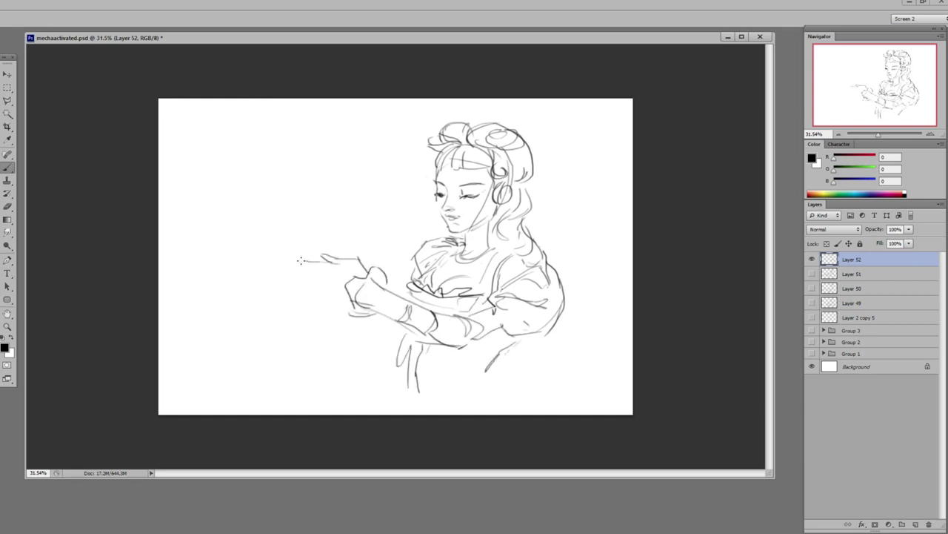
mouse_move(278, 244)
left_mouse_down()
mouse_move(284, 304)
mouse_move(278, 280)
mouse_move(298, 266)
mouse_move(273, 278)
mouse_move(299, 231)
mouse_move(375, 261)
left_mouse_up()
- Redraw the brow and eye lines and erase stray marks in front of the face
left_click_drag(470, 188, 537, 189)
key("e")
mouse_move(392, 204)
left_mouse_down()
mouse_move(413, 228)
mouse_move(410, 208)
left_mouse_up()
key("b")
left_click_drag(512, 206, 443, 207)
- Draw the underside of the far arm and the pointed lower bodice, and rework the waist and near elbow
left_click_drag(395, 287, 413, 293)
left_click_drag(334, 316, 379, 342)
left_click_drag(431, 412, 504, 391)
left_click_drag(513, 391, 540, 416)
key("e")
left_click_drag(410, 361, 410, 405)
key("b")
left_click_drag(443, 353, 518, 340)
left_click_drag(550, 322, 545, 341)
- Add a ruffled strap along the near shoulder where the puffed sleeve meets the bodice
key("e")
key("b")
left_click_drag(502, 227, 487, 300)
key("e")
key("b")
left_click_drag(513, 253, 501, 277)
left_click_drag(506, 238, 518, 253)
key("e")
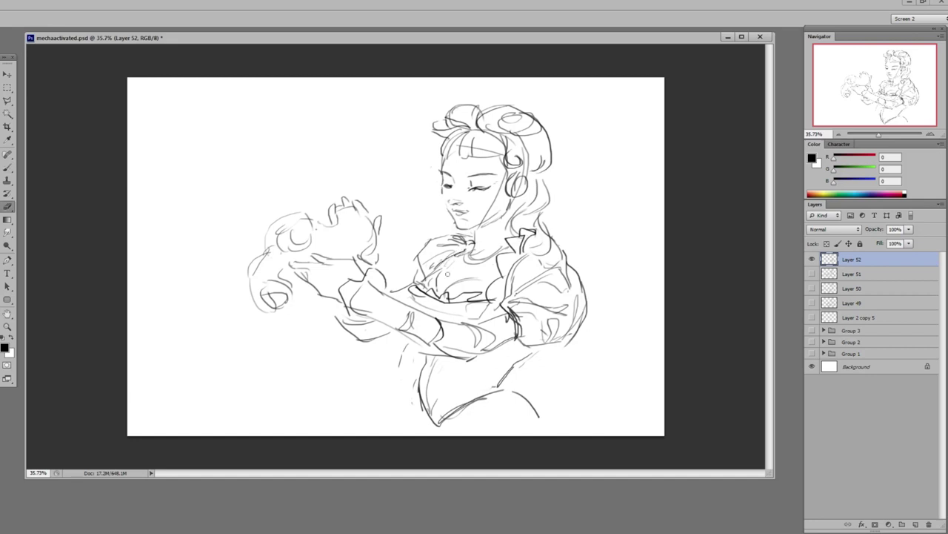
- Erase the hip curve, redraw the pointed bodice hem and waist, and strengthen the underside of the far arm
key("b")
left_click_drag(401, 279, 394, 278)
key("e")
left_click_drag(535, 409, 474, 403)
key("b")
left_click_drag(442, 422, 497, 385)
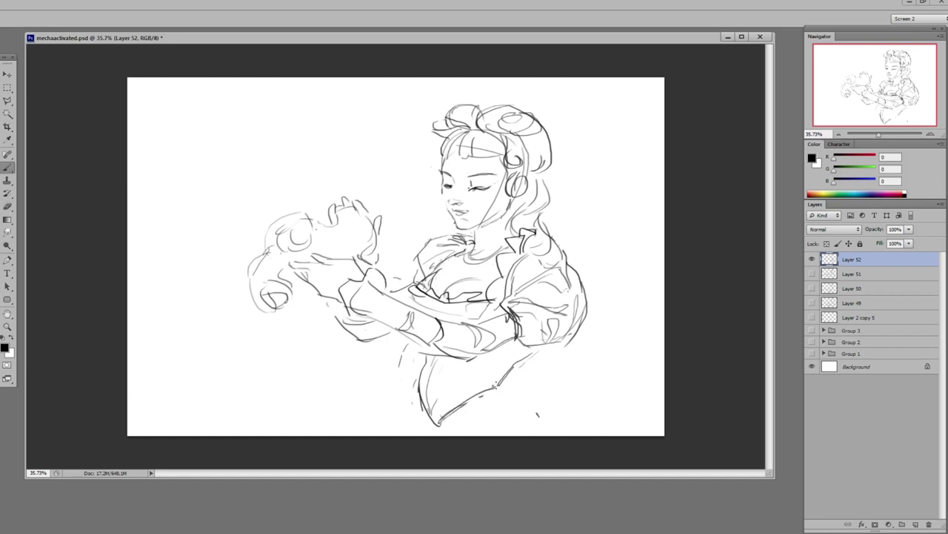
key("e")
key("b")
left_click_drag(420, 394, 424, 344)
left_click_drag(342, 331, 391, 353)
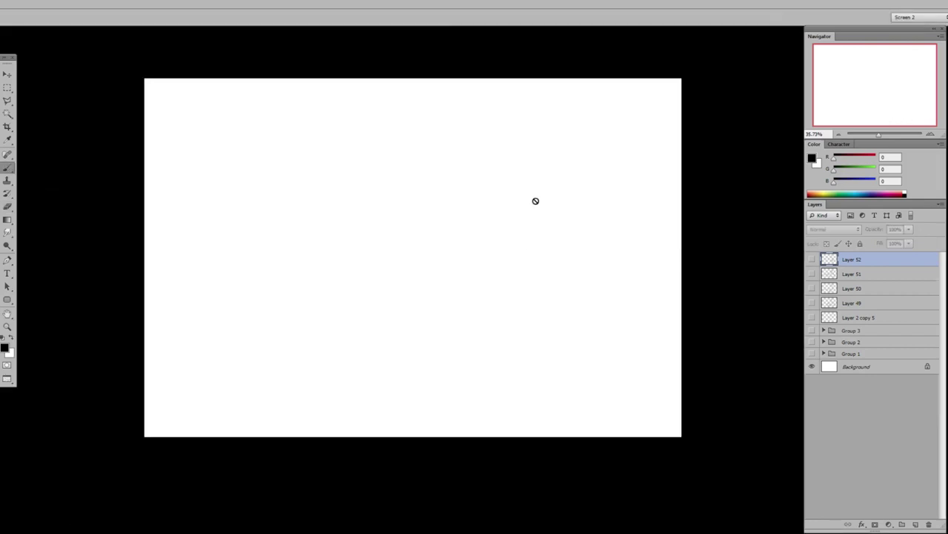
- Start another head on a new layer with the other sketches hidden, drawing the skull outline, eyes, brows and mouth
left_click_drag(477, 180, 529, 180)
mouse_move(482, 159)
left_mouse_down()
mouse_move(474, 201)
mouse_move(510, 214)
left_mouse_up()
scroll(515, 166, "up", 5)
left_click_drag(419, 211, 442, 224)
left_click_drag(471, 227, 516, 223)
mouse_move(421, 219)
left_mouse_down()
mouse_move(450, 228)
mouse_move(508, 197)
left_mouse_up()
left_click_drag(419, 199, 440, 204)
left_click_drag(498, 199, 530, 198)
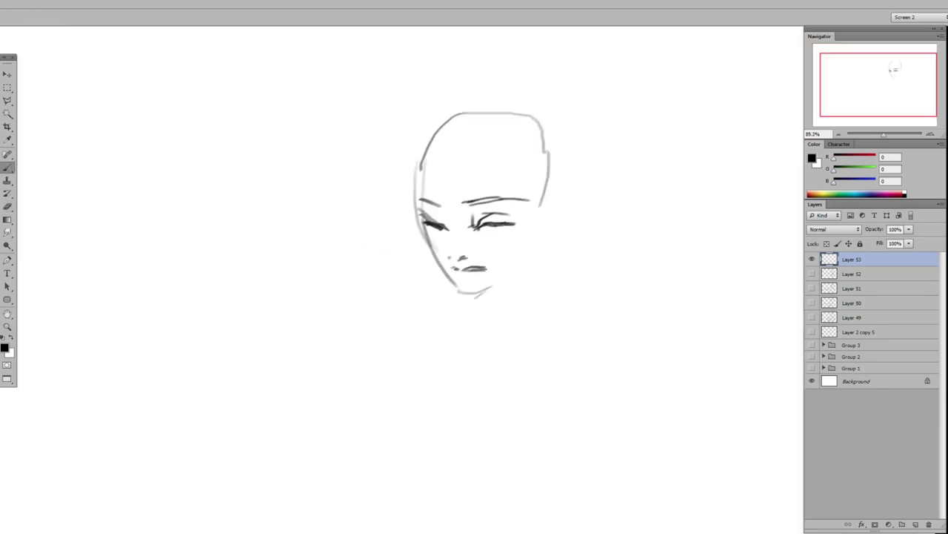
- Strengthen the new head's cheek and jaw contours, and darken the far eye and nose bridge
left_click_drag(425, 226, 469, 306)
left_click_drag(423, 205, 450, 225)
left_click_drag(472, 205, 460, 222)
left_click_drag(542, 261, 479, 303)
left_click_drag(546, 204, 543, 261)
- Draw the straight fringe, the small front bun and the large rolled hair at the back
left_click_drag(498, 150, 541, 200)
left_click_drag(470, 141, 459, 181)
mouse_move(458, 144)
left_mouse_down()
mouse_move(450, 171)
mouse_move(510, 185)
left_mouse_up()
mouse_move(454, 127)
left_mouse_down()
mouse_move(419, 168)
mouse_move(406, 111)
left_mouse_up()
mouse_move(495, 109)
left_mouse_down()
mouse_move(572, 151)
mouse_move(603, 104)
left_mouse_up()
left_click_drag(623, 130, 576, 185)
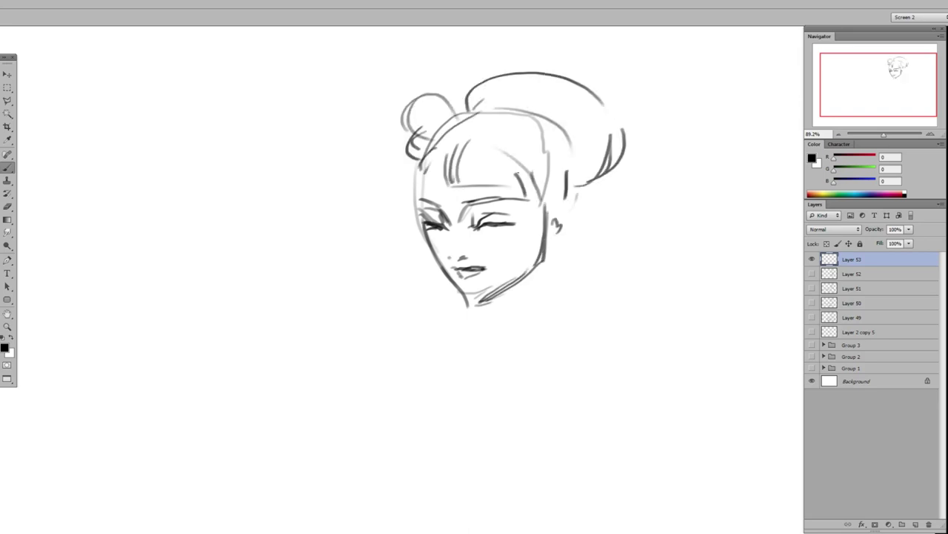
- Add the side fringe strand, the ear and the long line down the back of the neck
left_click_drag(507, 148, 548, 216)
left_click_drag(577, 211, 548, 244)
left_click_drag(578, 192, 607, 323)
- Erase and redraw the jawline, and refine the fringe and brow lines
key("e")
left_click_drag(479, 300, 524, 273)
key("b")
left_click_drag(544, 267, 523, 277)
mouse_move(457, 191)
left_mouse_down()
mouse_move(456, 229)
mouse_move(495, 237)
mouse_move(512, 218)
left_mouse_up()
key("e")
key("b")
key("e")
key("b")
- Draw the front of the neck, the round neckline and the far puffed shoulder
left_click_drag(501, 317, 557, 317)
mouse_move(536, 254)
left_mouse_down()
mouse_move(554, 308)
mouse_move(437, 315)
mouse_move(457, 375)
left_mouse_up()
key("e")
key("b")
left_click_drag(443, 318, 476, 343)
left_click_drag(476, 308, 481, 327)
- Rework the jawline from ear to chin, and add hair lines at the forehead and beside the ear
left_click_drag(511, 287, 542, 259)
key("e")
key("b")
left_click_drag(460, 185, 450, 209)
mouse_move(552, 138)
left_mouse_down()
mouse_move(520, 163)
mouse_move(573, 219)
left_mouse_up()
key("e")
left_click_drag(536, 268, 490, 294)
scroll(534, 245, "up", 2)
key("b")
key("ctrl+z")
left_click_drag(546, 250, 497, 308)
- Draw the zigzag ruffle along the near shoulder strap and darken the lips
left_click_drag(580, 298, 547, 299)
mouse_move(573, 318)
left_mouse_down()
mouse_move(561, 378)
mouse_move(564, 353)
left_mouse_up()
key("ctrl+z")
left_click_drag(550, 363, 554, 386)
mouse_move(565, 305)
left_mouse_down()
mouse_move(574, 330)
mouse_move(586, 303)
left_mouse_up()
key("e")
scroll(512, 278, "up", 5)
key("b")
mouse_move(505, 282)
left_mouse_down()
mouse_move(523, 281)
mouse_move(529, 291)
left_mouse_up()
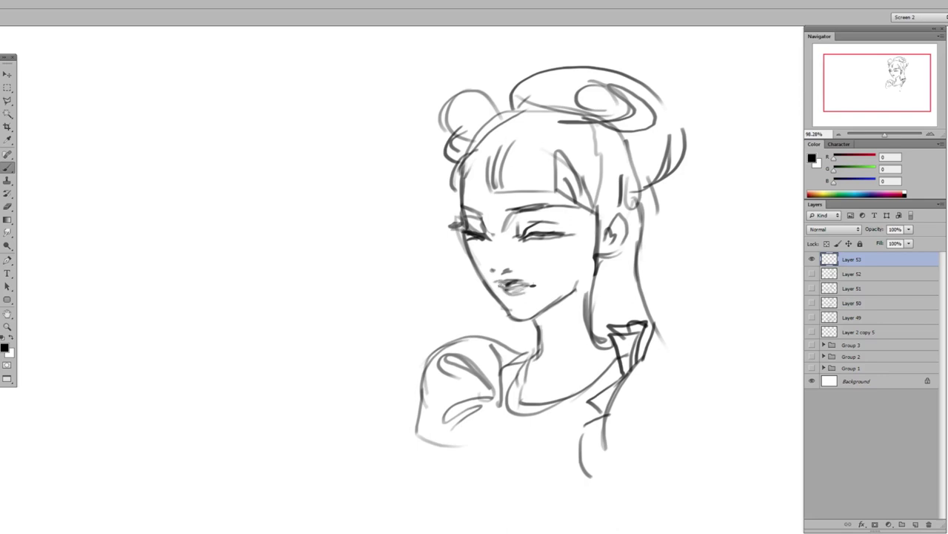
- Draw the bodice's ruffled top edge and the band beneath it across the chest
scroll(566, 285, "down", 3)
left_click_drag(484, 403, 505, 408)
left_click_drag(511, 412, 578, 404)
left_click_drag(521, 407, 542, 386)
left_click_drag(517, 406, 581, 401)
key("ctrl+z")
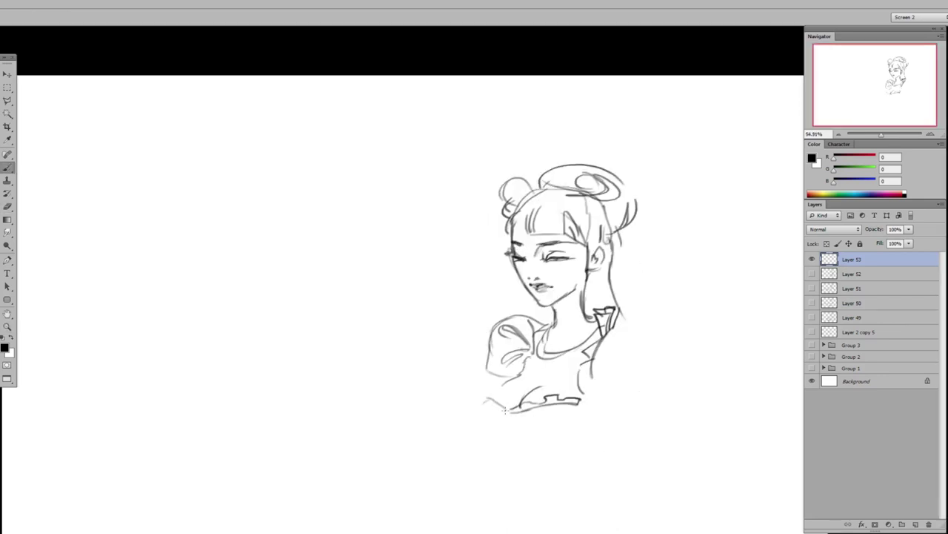
left_click_drag(483, 414, 574, 420)
- Draw the large near puffed sleeve with folds and cuff, and add an outer contour over the rolled hair
mouse_move(610, 338)
left_mouse_down()
mouse_move(592, 398)
mouse_move(679, 357)
mouse_move(690, 385)
left_mouse_up()
left_click_drag(612, 348, 646, 446)
left_click_drag(612, 419, 645, 451)
left_click_drag(649, 443, 692, 390)
left_click_drag(689, 330, 675, 413)
mouse_move(627, 393)
left_mouse_down()
mouse_move(692, 386)
mouse_move(649, 324)
left_mouse_up()
left_click_drag(634, 341, 671, 319)
left_click_drag(554, 159, 618, 183)
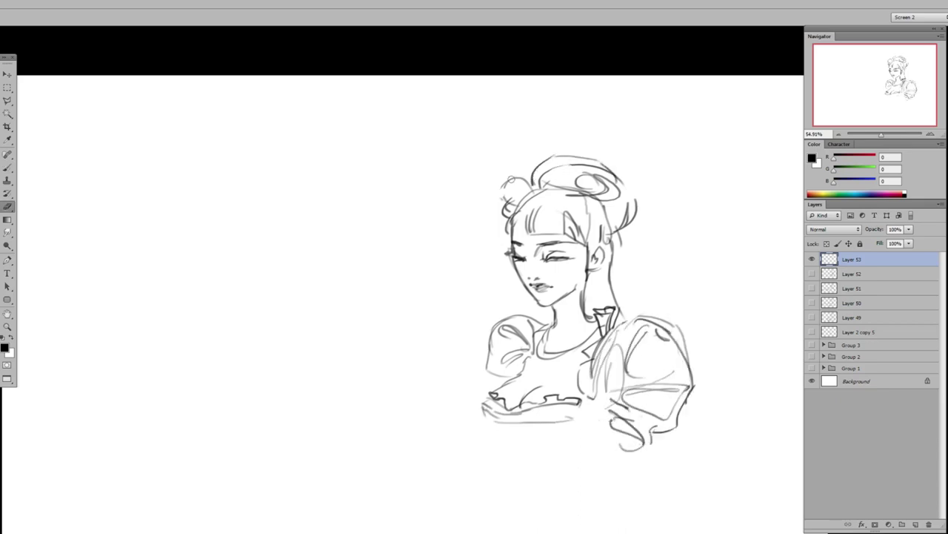
- Darken the front hair curl and draw the long hair falling behind the neck to the shoulder
left_click_drag(535, 176, 502, 202)
left_click_drag(616, 250, 649, 316)
- Draw the near forearm from elbow to wrist with its elbow cuff and the small pointed shapes along the sleeve
mouse_move(468, 404)
left_mouse_down()
mouse_move(447, 430)
mouse_move(557, 474)
left_mouse_up()
left_click_drag(458, 414, 593, 427)
left_click_drag(555, 460, 615, 482)
left_click_drag(642, 431, 599, 474)
left_click_drag(565, 423, 550, 456)
left_click_drag(495, 428, 512, 460)
- Draw the flared cuff around the near wrist and clean up and redraw its upper edge
left_click_drag(449, 411, 464, 435)
left_click_drag(443, 387, 461, 407)
left_click_drag(421, 446, 455, 438)
mouse_move(421, 387)
left_mouse_down()
mouse_move(445, 384)
mouse_move(447, 437)
mouse_move(396, 433)
mouse_move(424, 448)
left_mouse_up()
key("e")
key("b")
key("e")
left_click_drag(421, 383, 448, 384)
key("b")
left_click_drag(422, 388, 425, 402)
left_click_drag(423, 391, 449, 392)
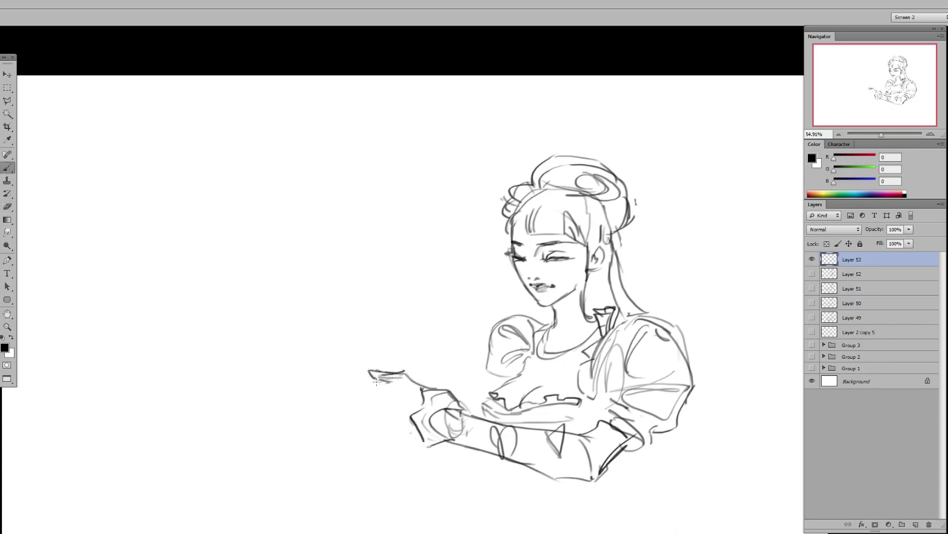
- Sketch the lower fingers of the near hand and adjust the hand lines with a lasso selection
left_click_drag(373, 406, 387, 409)
left_click_drag(387, 417, 408, 419)
key("e")
key("l")
left_click(400, 469)
key("Escape")
key("shift+l")
mouse_move(359, 447)
left_mouse_down()
mouse_move(472, 392)
mouse_move(363, 447)
left_mouse_up()
left_click_drag(421, 448, 440, 459)
key("ctrl+d")
- Draw the rounded hair bundle resting on the hand, with loose strands curling down from its far end
key("b")
mouse_move(317, 392)
left_mouse_down()
mouse_move(356, 340)
mouse_move(406, 337)
left_mouse_up()
left_click_drag(406, 337, 426, 381)
left_click_drag(371, 391, 401, 407)
left_click_drag(342, 374, 324, 393)
mouse_move(323, 399)
left_mouse_down()
mouse_move(321, 448)
mouse_move(314, 419)
left_mouse_up()
left_click_drag(333, 393, 338, 454)
left_click_drag(357, 414, 355, 436)
left_click_drag(343, 361, 305, 421)
- Sketch the far hand's fingers around the hair bundle, clean up stray strokes above it, and add the near hand's lower edge
left_click_drag(419, 351, 448, 387)
left_click_drag(383, 335, 391, 314)
left_click_drag(423, 363, 446, 338)
left_click_drag(424, 319, 423, 350)
key("ctrl+alt+z")
key("ctrl+alt+z")
key("ctrl+alt+z")
key("e")
left_click_drag(393, 320, 379, 333)
key("b")
left_click_drag(392, 433, 445, 456)
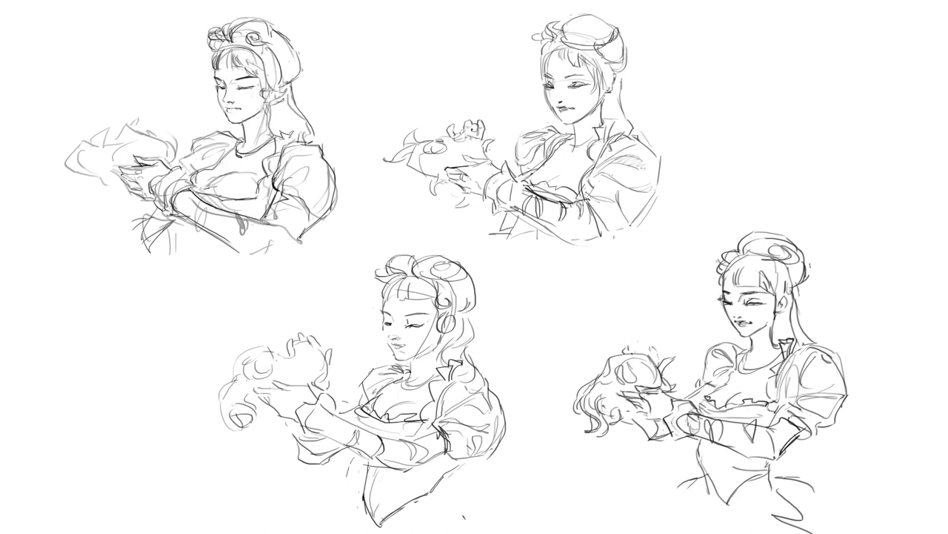